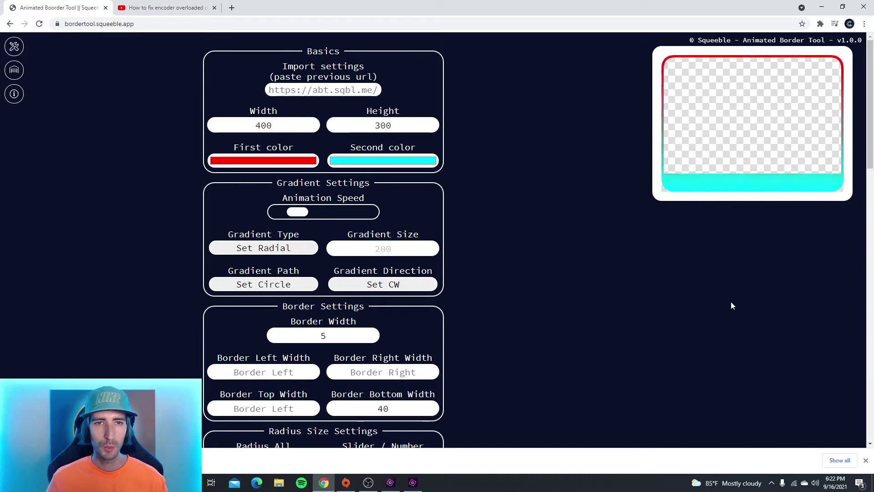
Scroll through the editor's settings sections to review the default 400×300 red-to-cyan border.
{"action": "scroll", "coordinate": [313, 226], "scroll_direction": "down", "scroll_amount": 2}
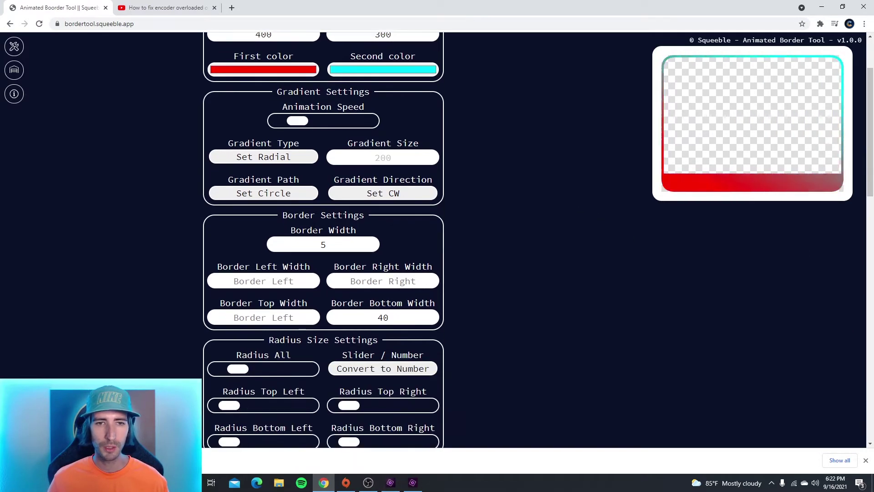
{"action": "scroll", "coordinate": [312, 223], "scroll_direction": "down", "scroll_amount": 2}
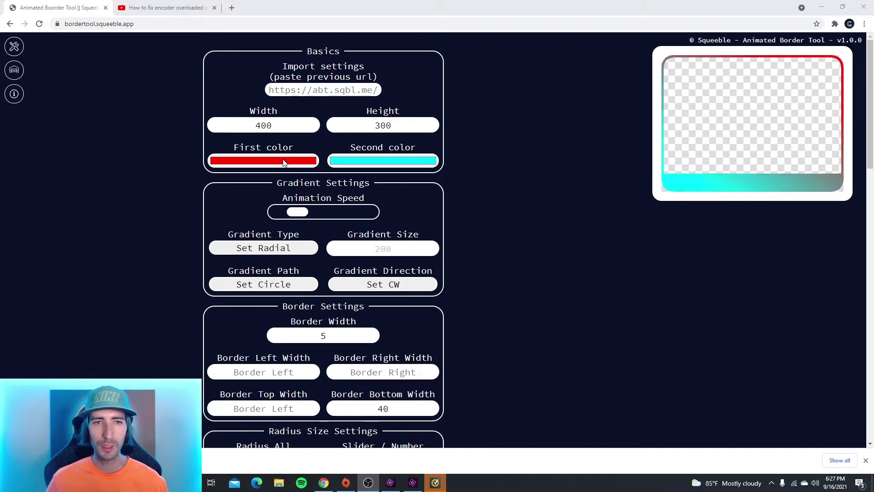
Make the border orange-to-blue, slow the animation speed, and set Gradient Path to Set Border.
{"action": "left_click", "coordinate": [425, 200]}
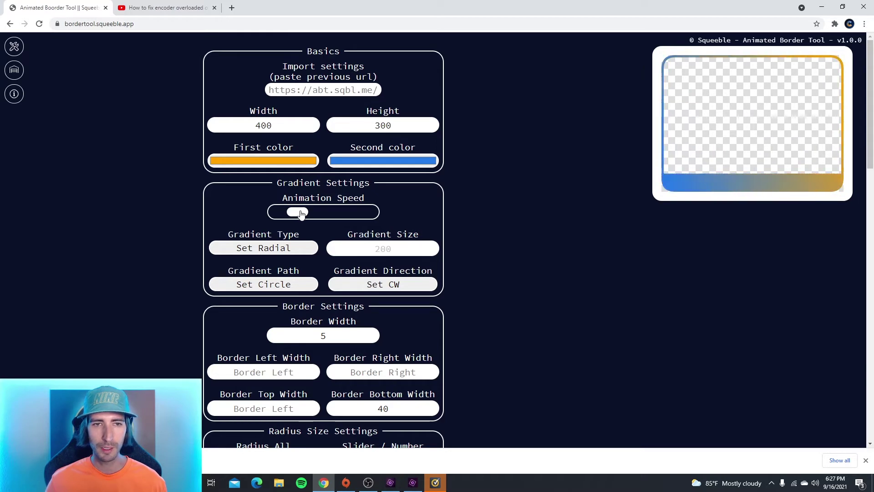
{"action": "left_click_drag", "start_coordinate": [301, 214], "coordinate": [288, 213]}
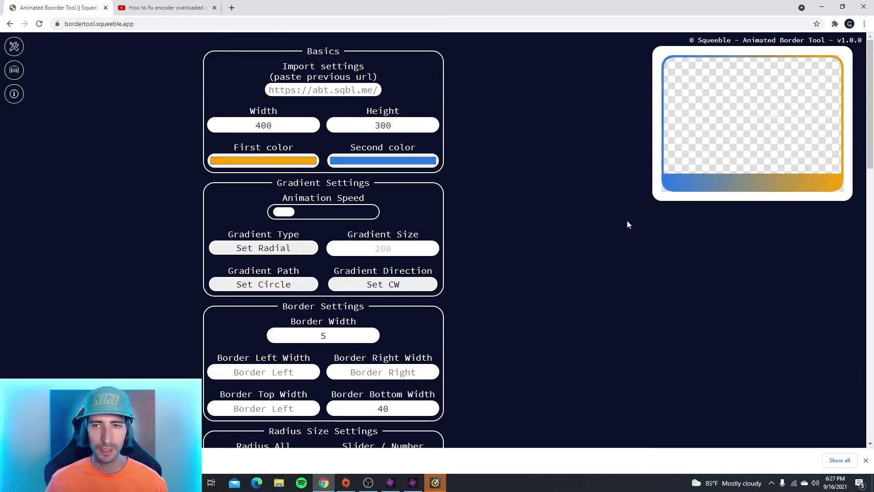
{"action": "left_click", "coordinate": [280, 286]}
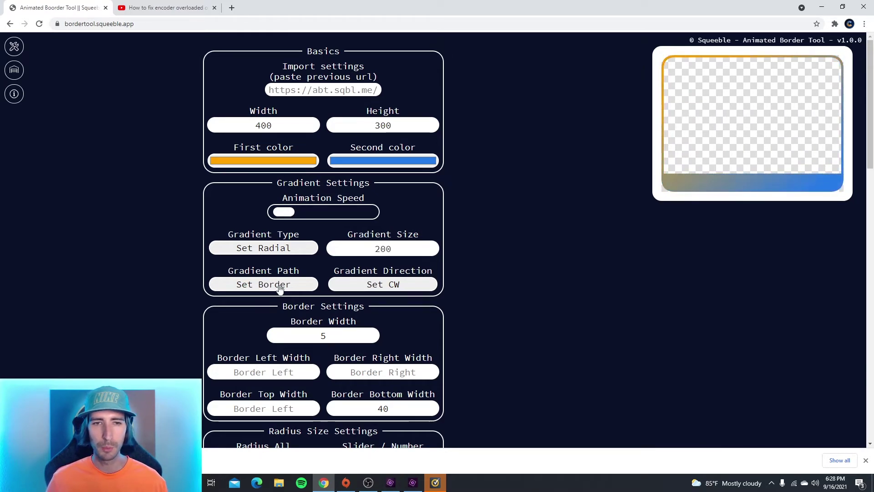
{"action": "scroll", "coordinate": [279, 289], "scroll_direction": "down", "scroll_amount": 2}
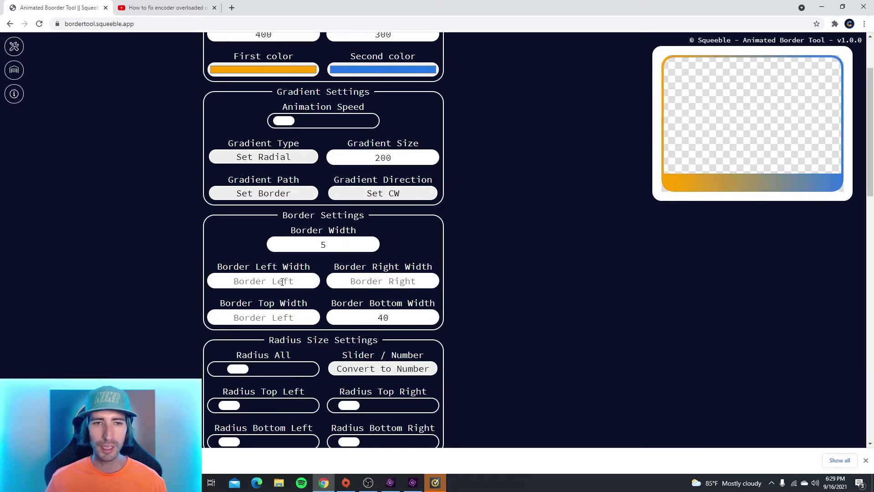
Set Border Width to 7 and change Border Bottom Width from 40 to 7.
{"action": "double_click", "coordinate": [307, 248]}
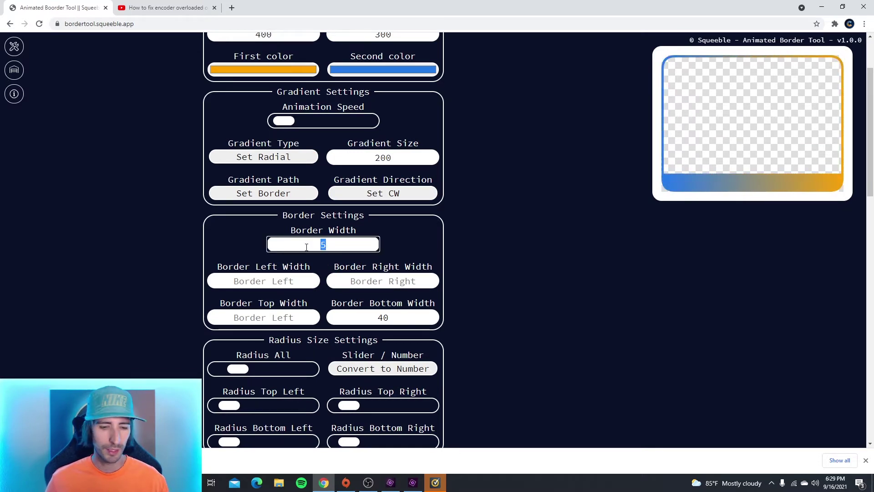
{"action": "type", "text": "7"}
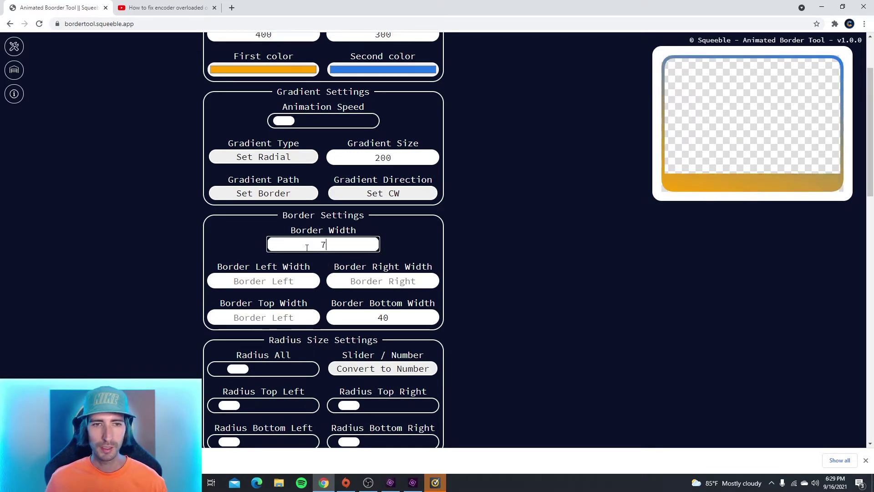
{"action": "scroll", "coordinate": [700, 208], "scroll_direction": "down", "scroll_amount": 2}
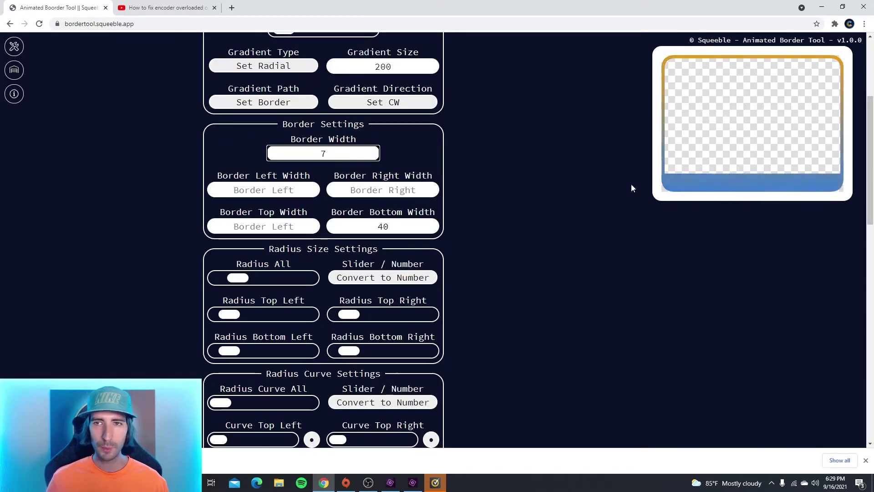
{"action": "left_click_drag", "start_coordinate": [402, 228], "coordinate": [325, 226]}
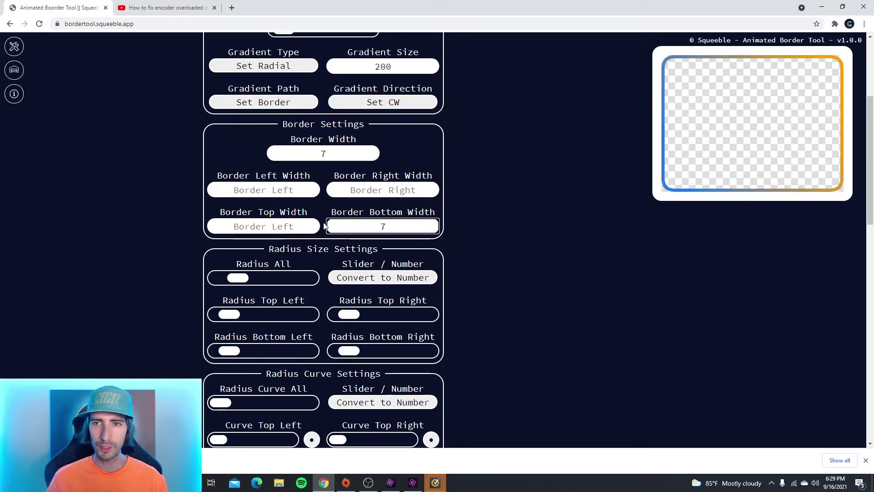
{"action": "scroll", "coordinate": [240, 191], "scroll_direction": "down", "scroll_amount": 2}
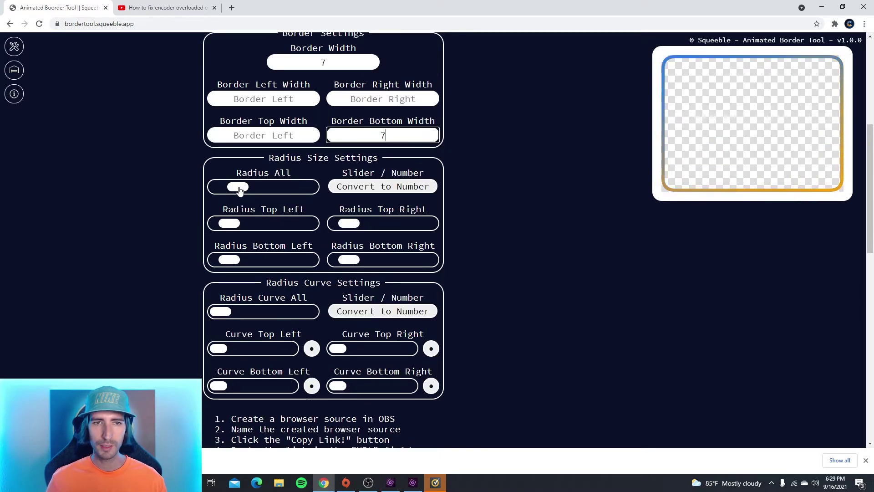
Set Radius All to zero for square corners, then scroll down to the OBS instructions.
{"action": "left_click_drag", "start_coordinate": [240, 191], "coordinate": [301, 191]}
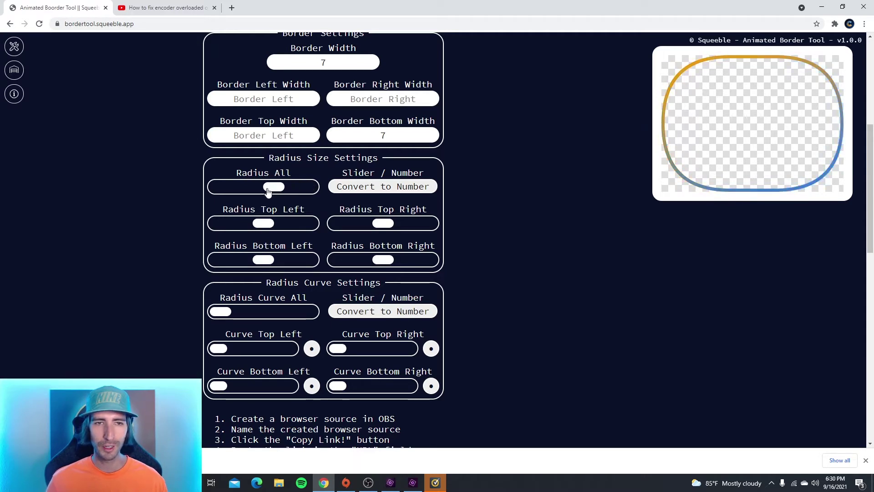
{"action": "left_click_drag", "start_coordinate": [204, 188], "coordinate": [209, 183]}
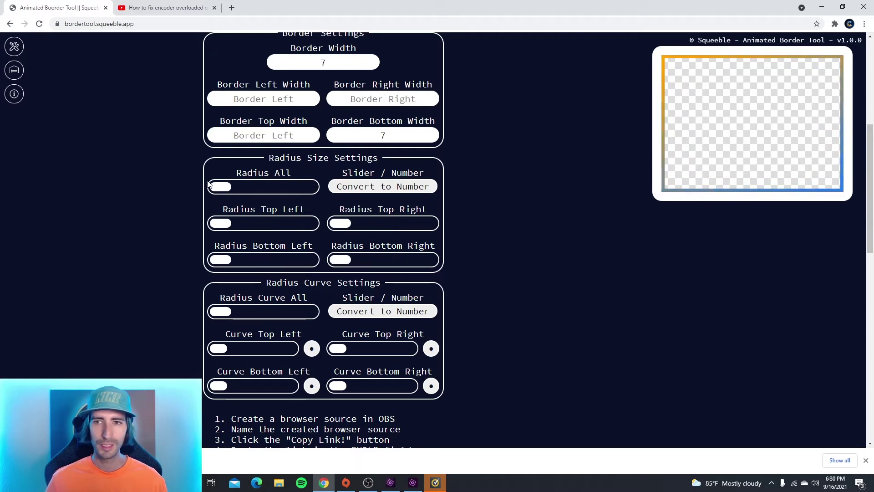
{"action": "scroll", "coordinate": [687, 214], "scroll_direction": "up", "scroll_amount": 1}
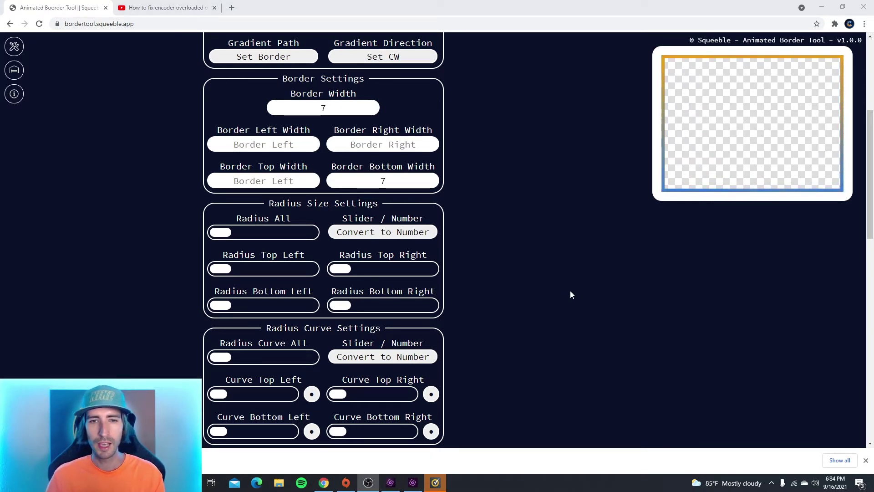
{"action": "scroll", "coordinate": [527, 265], "scroll_direction": "down", "scroll_amount": 4}
{"action": "scroll", "coordinate": [527, 267], "scroll_direction": "down", "scroll_amount": 2}
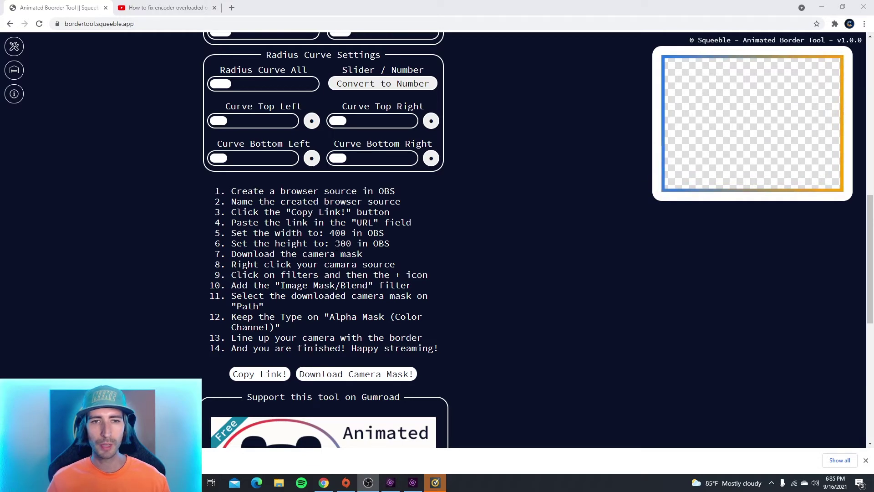
In OBS, add a new Browser source to the scene from the Sources list.
{"action": "key", "text": "alt+Tab"}
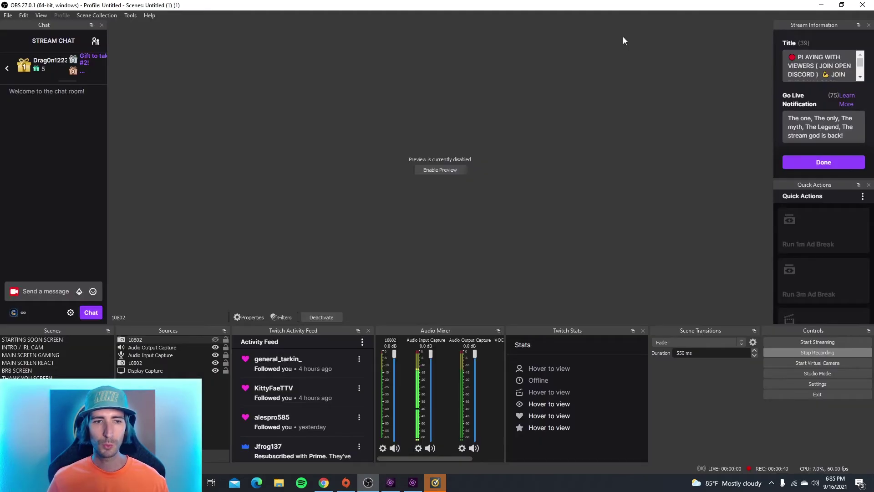
{"action": "right_click", "coordinate": [150, 397]}
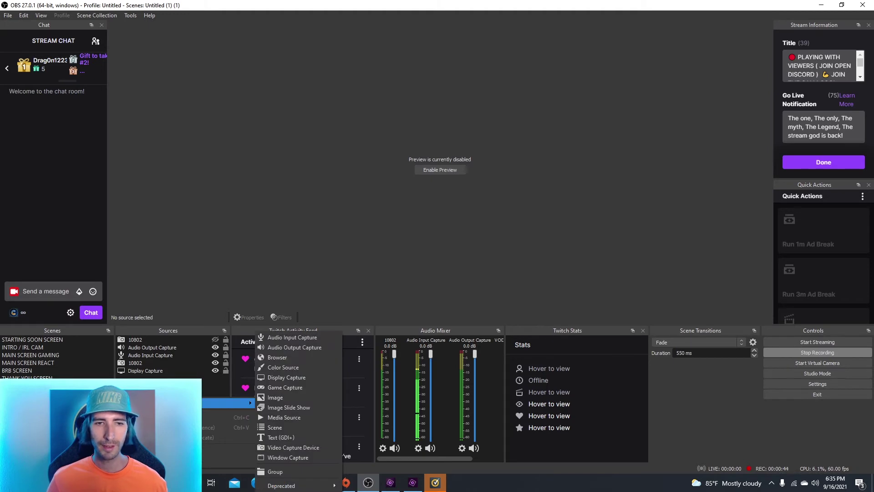
{"action": "left_click", "coordinate": [277, 358]}
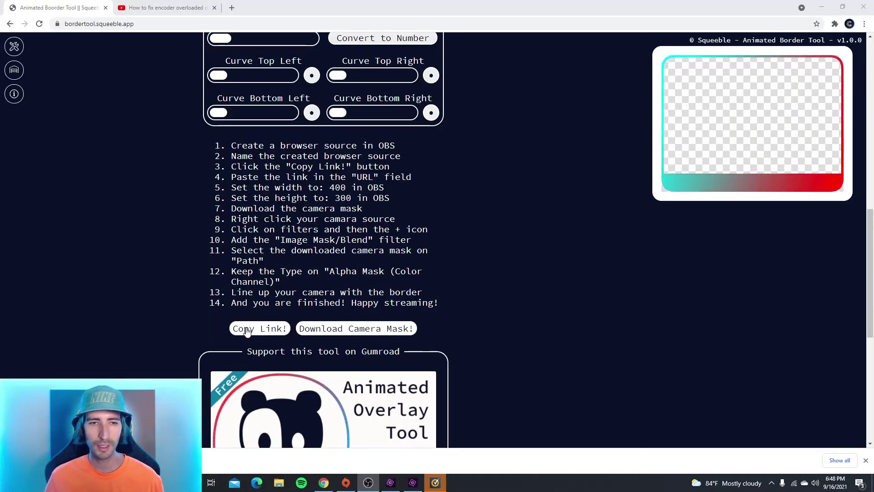
Copy the finished border's link and return to the OBS browser source properties.
{"action": "left_click", "coordinate": [246, 329]}
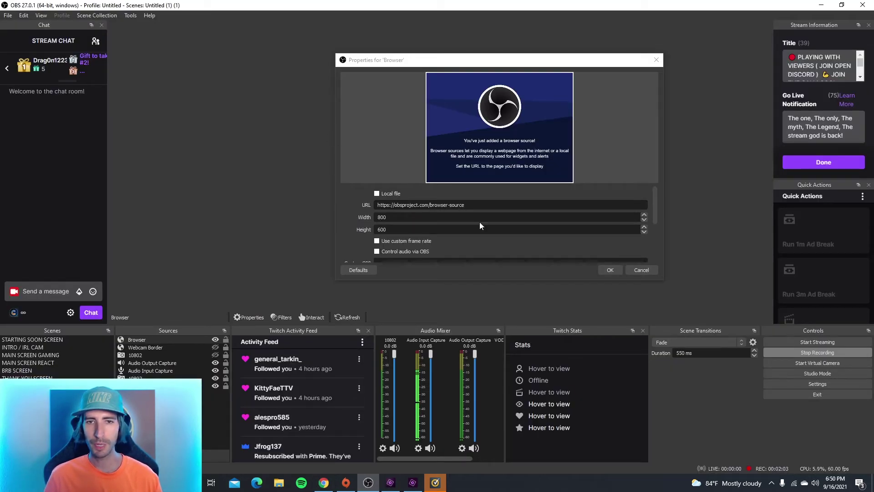
Paste the border link as the source URL, size it 400×300, and confirm.
{"action": "triple_click", "coordinate": [483, 206]}
{"action": "key", "text": "ctrl+v"}
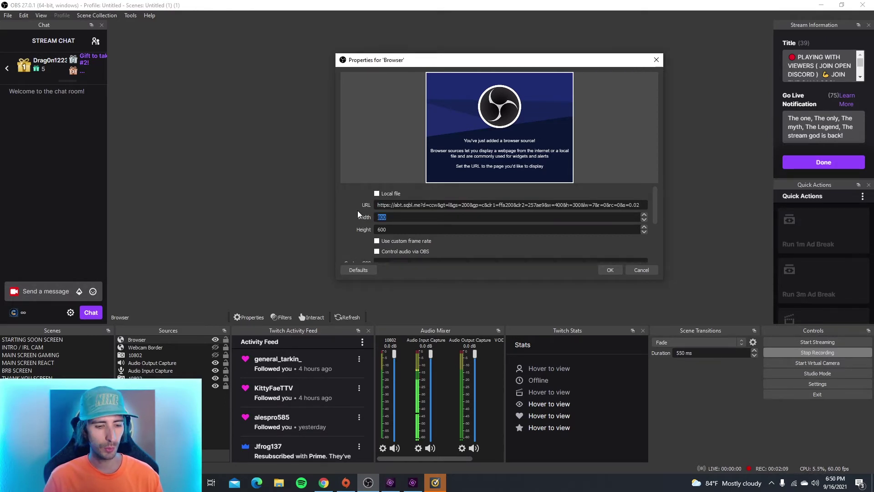
{"action": "type", "text": "400"}
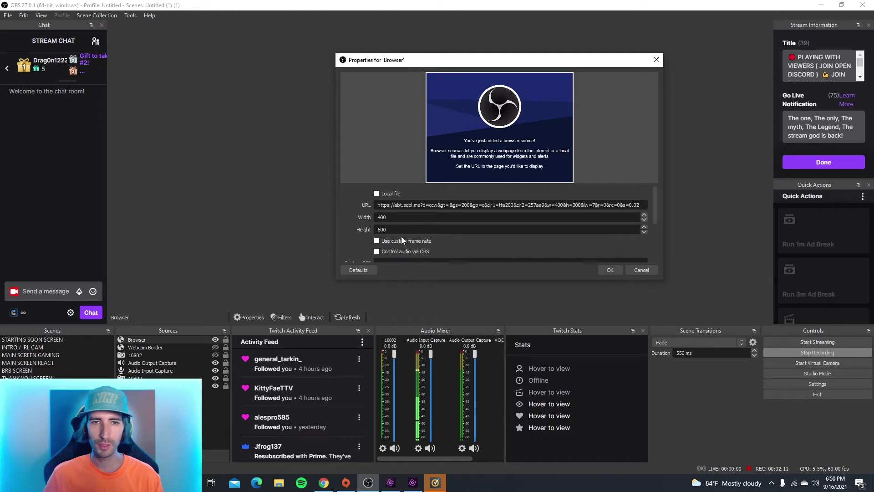
{"action": "key", "text": "Tab"}
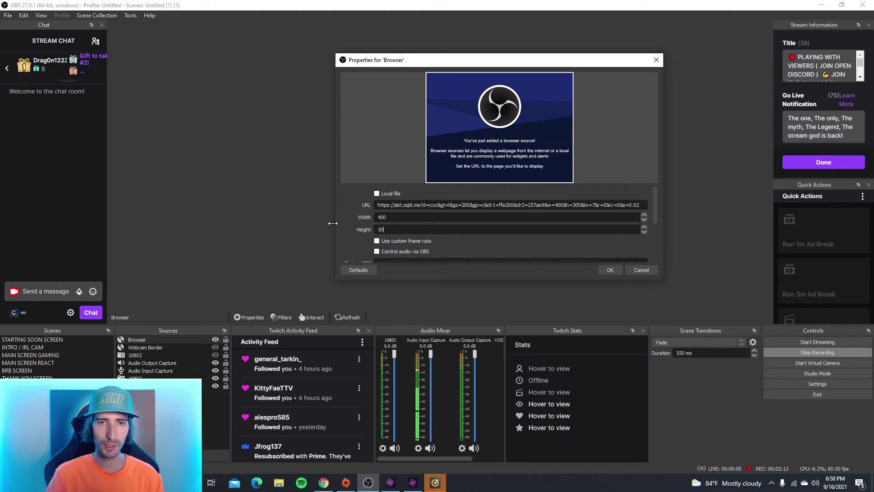
{"action": "left_click", "coordinate": [616, 270]}
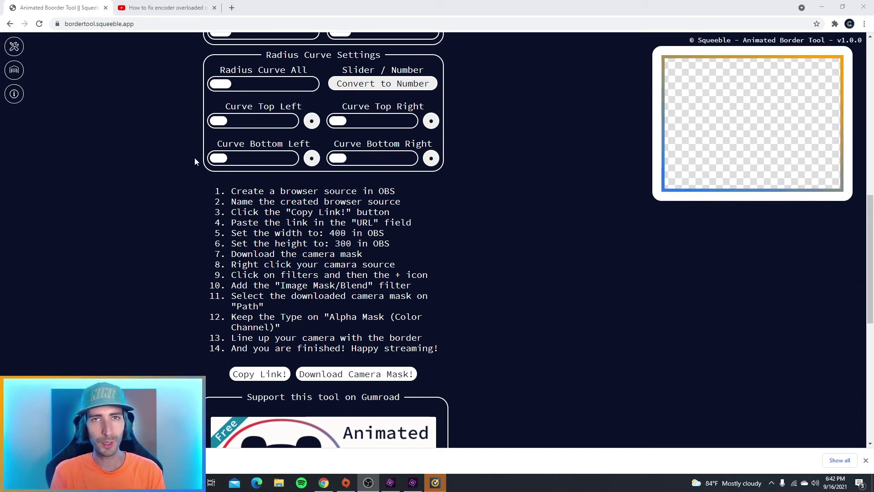
Open the example borders gallery via the left sidebar icon.
{"action": "left_click", "coordinate": [14, 71]}
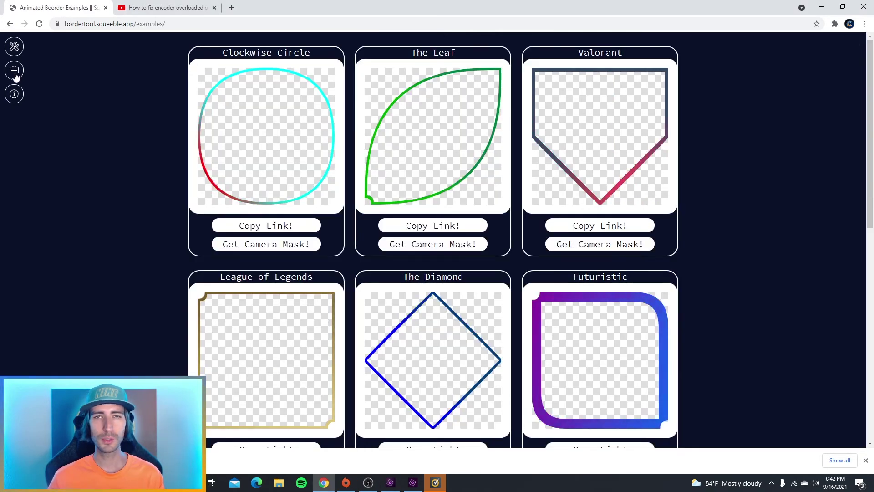